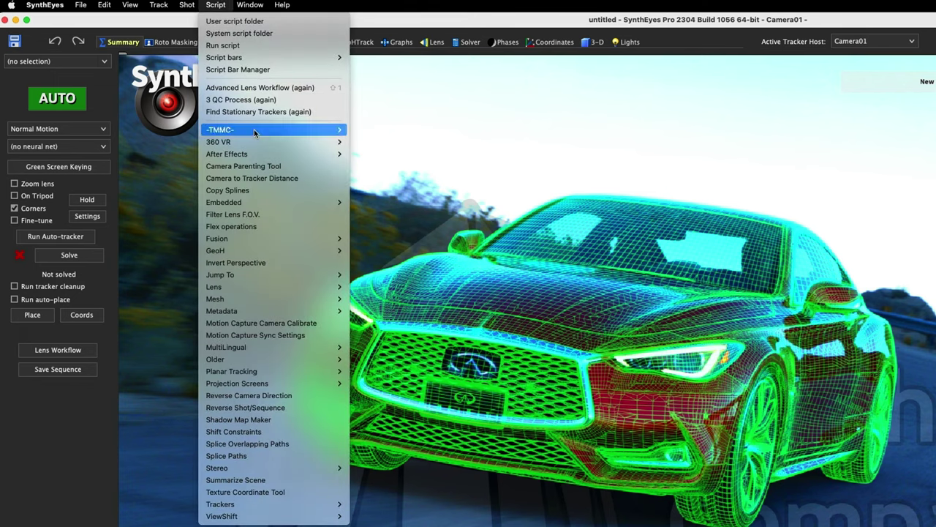
Run Synthia's Script > -TMMC- > 1 Version Zero and move the Synthia chat aside.
{"action": "mouse_move", "coordinate": [255, 133]}
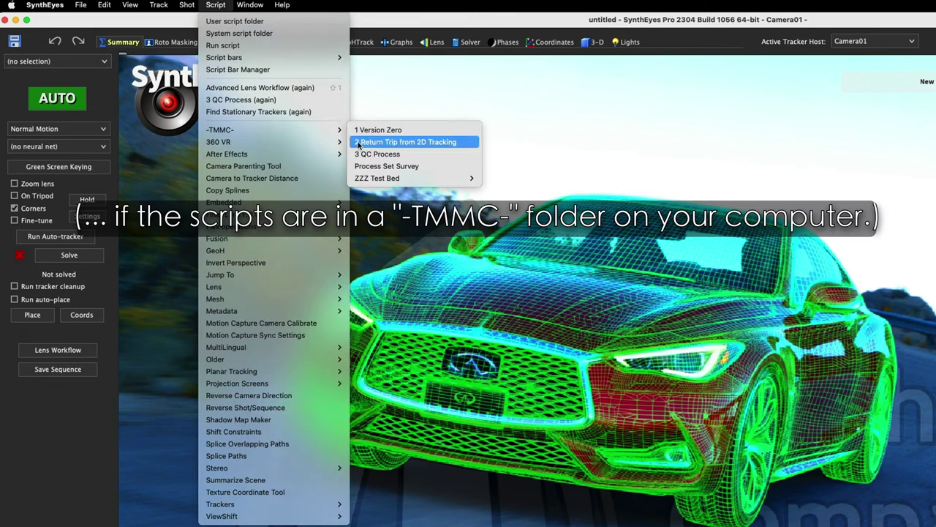
{"action": "left_click", "coordinate": [388, 130]}
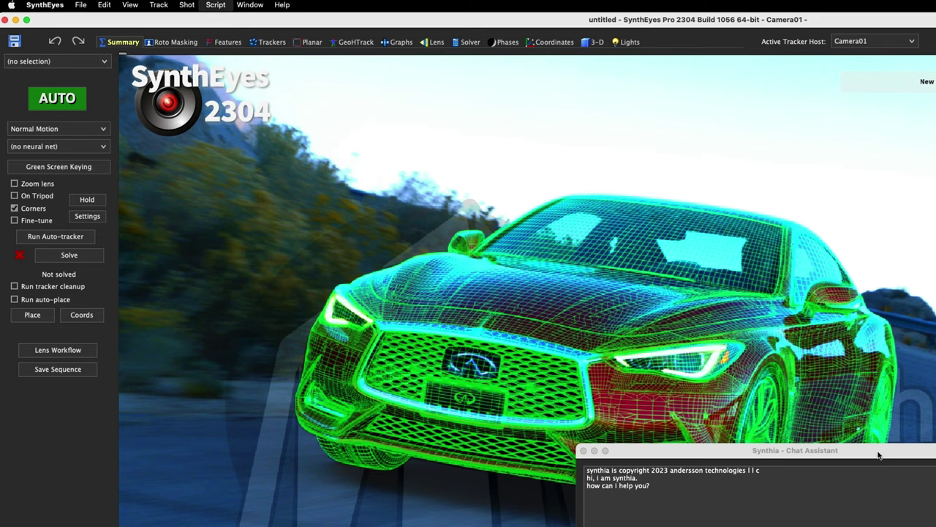
{"action": "mouse_move", "coordinate": [879, 454]}
{"action": "left_mouse_down"}
{"action": "mouse_move", "coordinate": [603, 165]}
{"action": "mouse_move", "coordinate": [464, 86]}
{"action": "mouse_move", "coordinate": [346, 91]}
{"action": "left_mouse_up"}
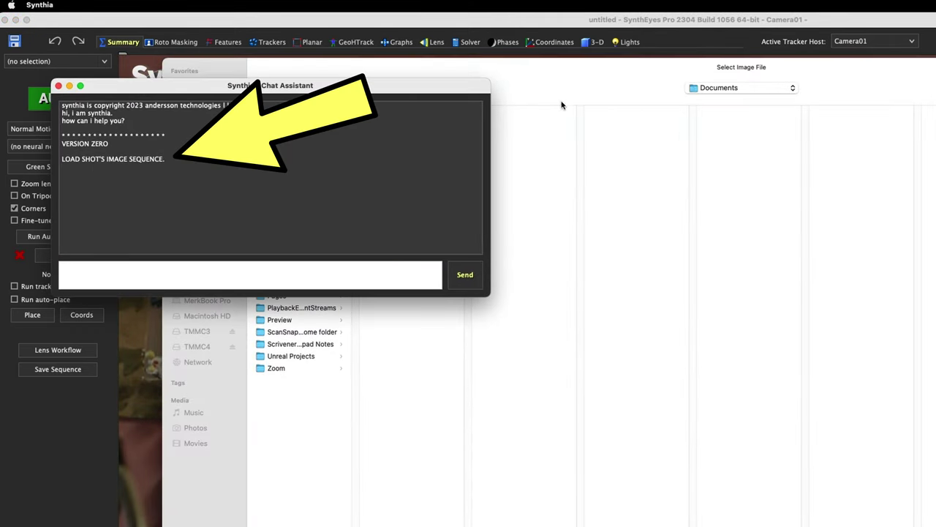
Browse the image file chooser to the 013_S114 Media/Plates/exr folder.
{"action": "left_click_drag", "start_coordinate": [563, 94], "coordinate": [665, 136]}
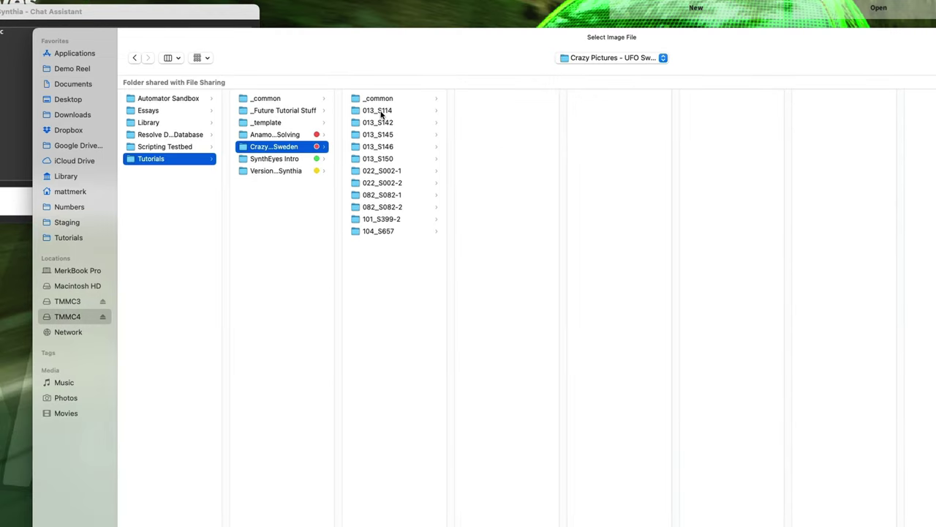
{"action": "left_click", "coordinate": [378, 110]}
{"action": "left_click", "coordinate": [485, 98]}
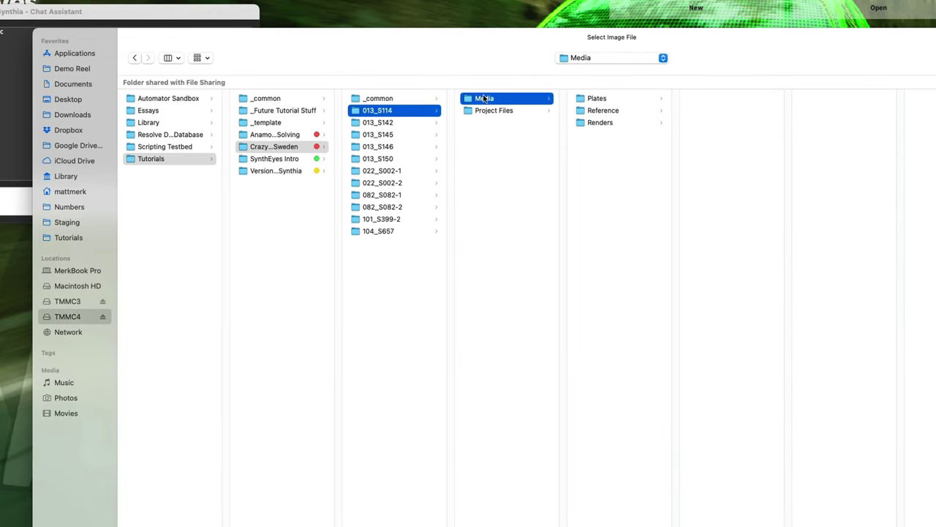
{"action": "left_click", "coordinate": [594, 98]}
{"action": "left_click", "coordinate": [704, 113]}
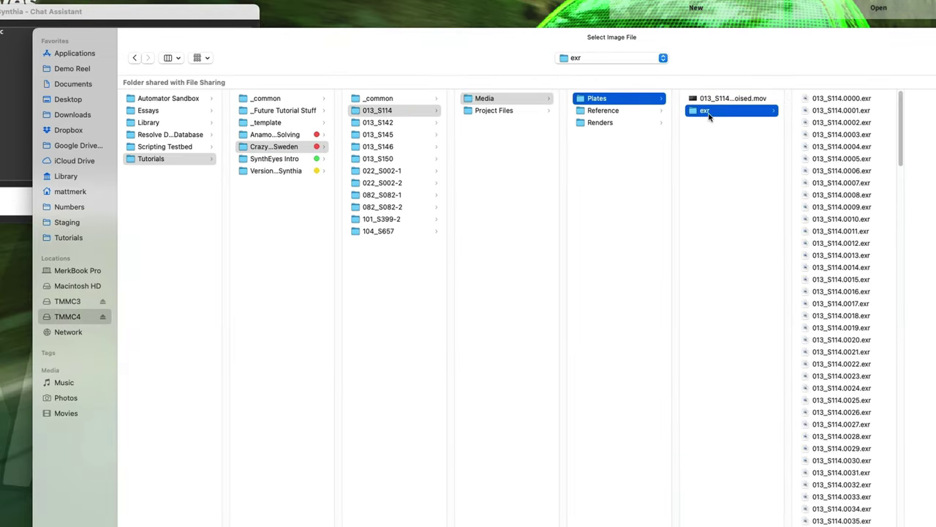
Load 013_S114.0000.exr as the shot with a 38.1 mm sensor width and accept.
{"action": "double_click", "coordinate": [876, 100]}
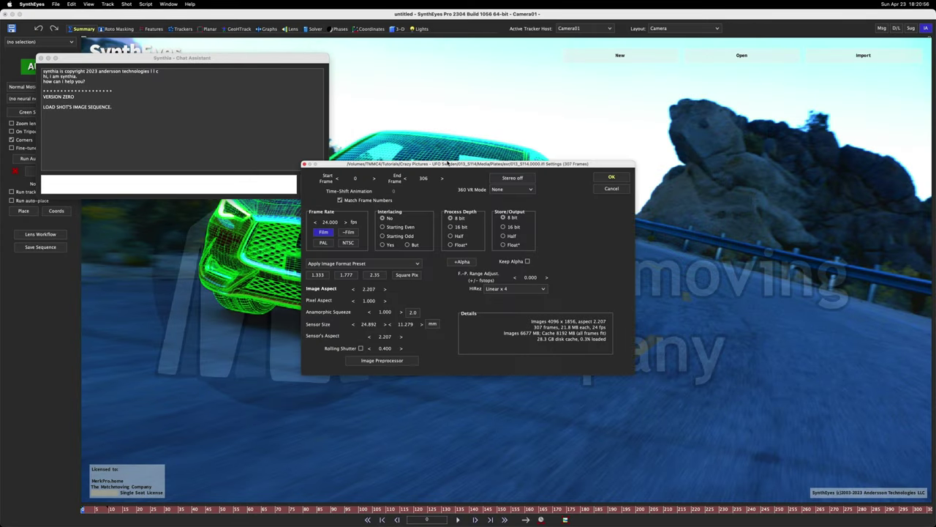
{"action": "left_click_drag", "start_coordinate": [447, 163], "coordinate": [289, 137]}
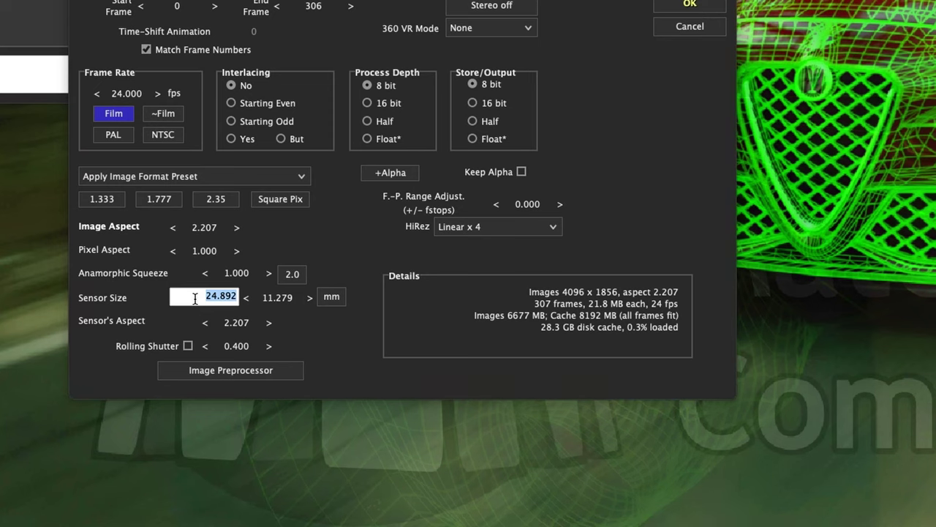
{"action": "type", "text": "38.1"}
{"action": "key", "text": "Return"}
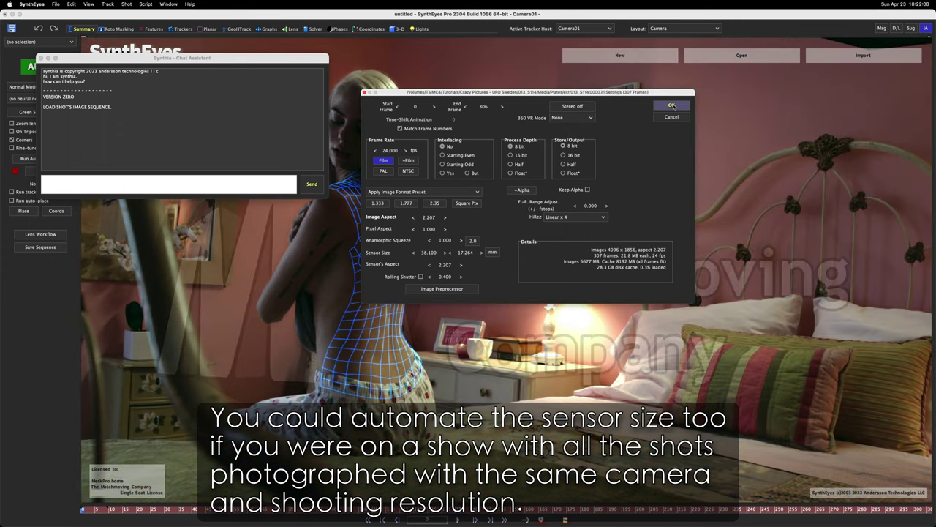
{"action": "left_click", "coordinate": [672, 107]}
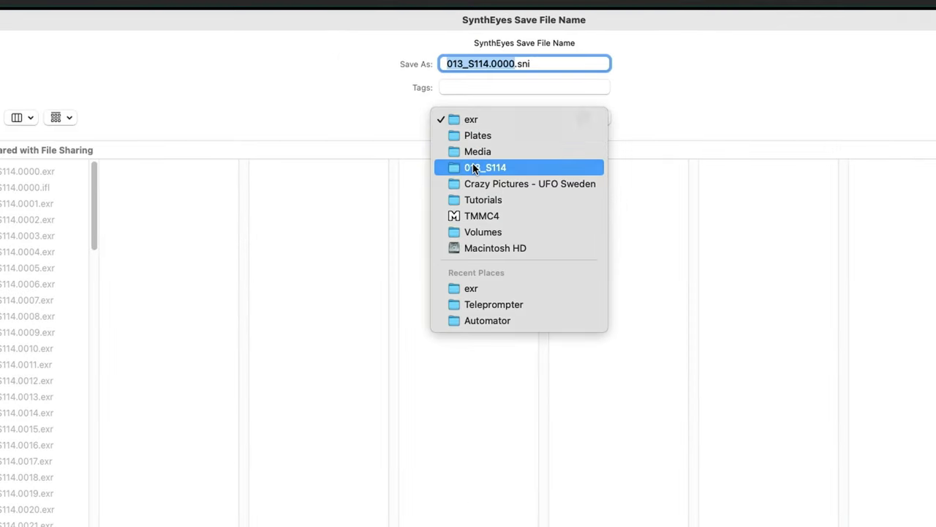
Save the scene as 013_S114_track_v00-00.sni in Project Files/SynthEyes, replacing the old file.
{"action": "left_click", "coordinate": [474, 169]}
{"action": "left_click", "coordinate": [296, 188]}
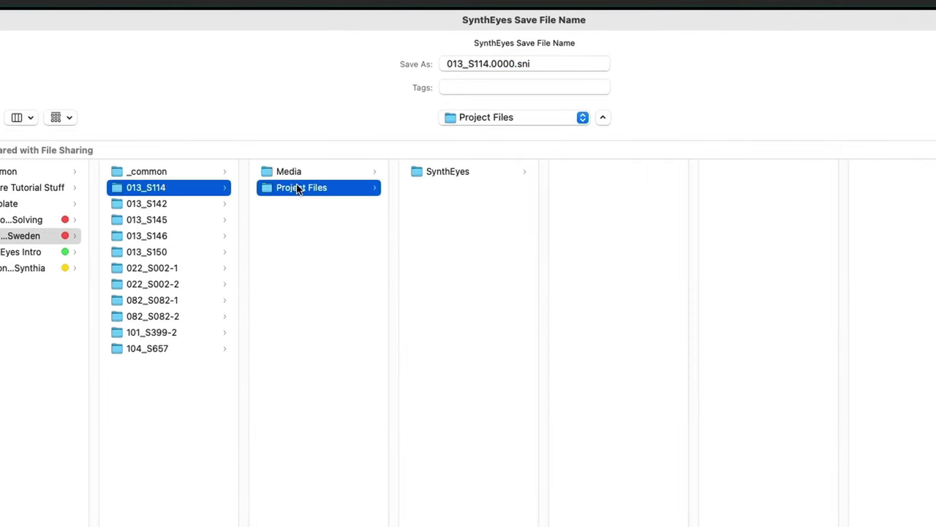
{"action": "left_click", "coordinate": [450, 174]}
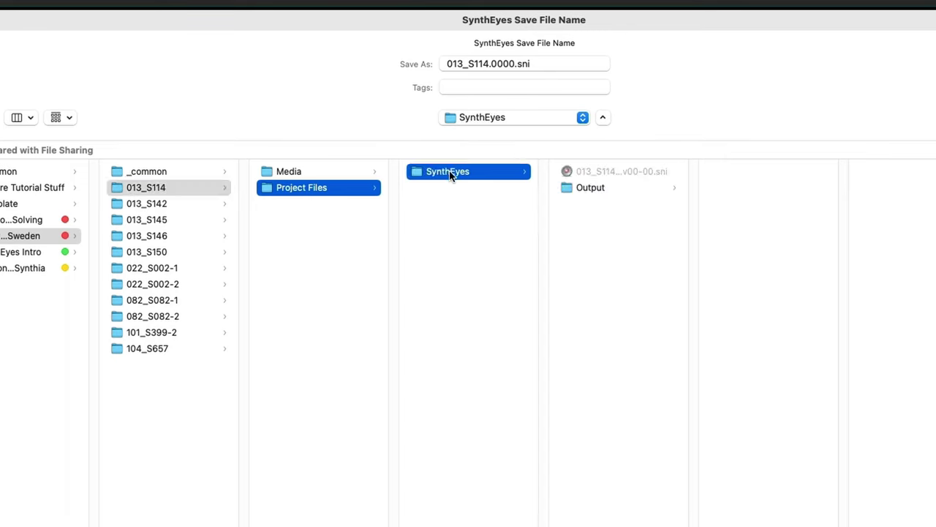
{"action": "left_click", "coordinate": [623, 172]}
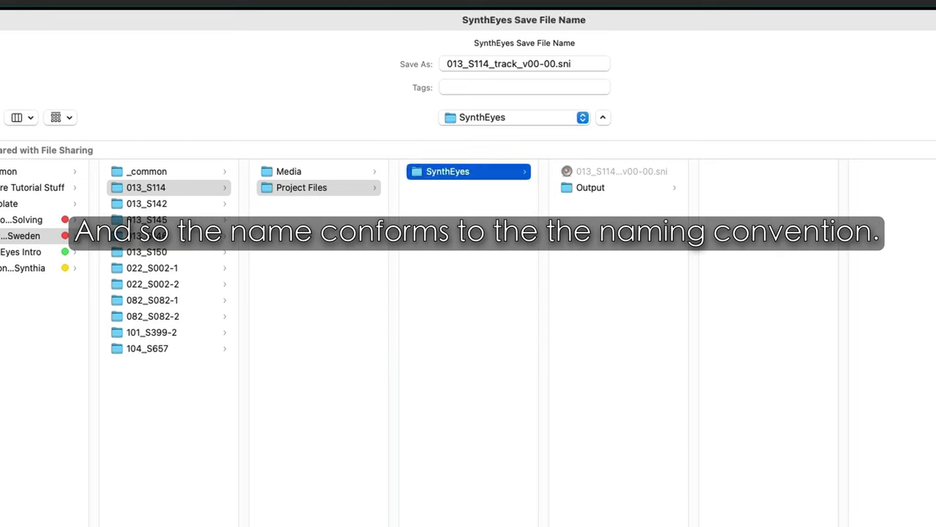
{"action": "key", "text": "Return"}
{"action": "left_click", "coordinate": [537, 496]}
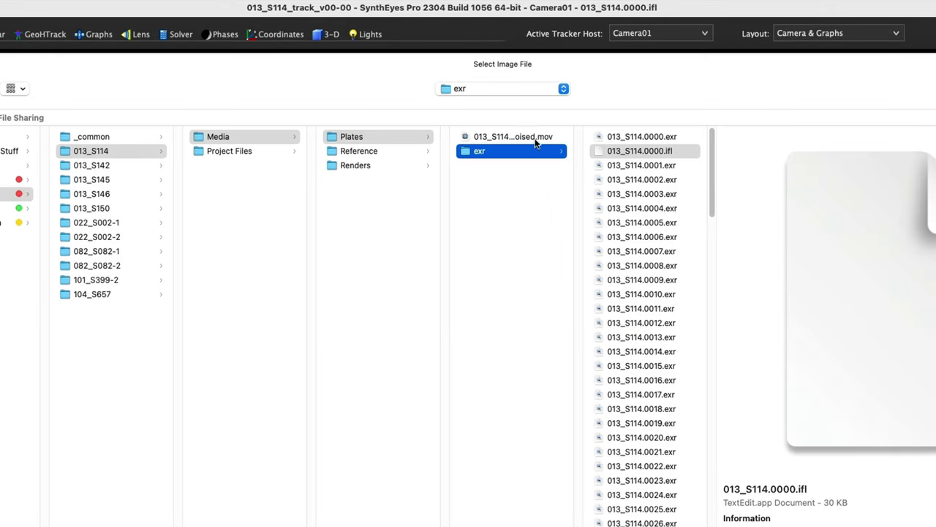
Use 013_S114_denoised.mov from Plates as the shot footage instead of the exr sequence.
{"action": "left_click", "coordinate": [535, 140]}
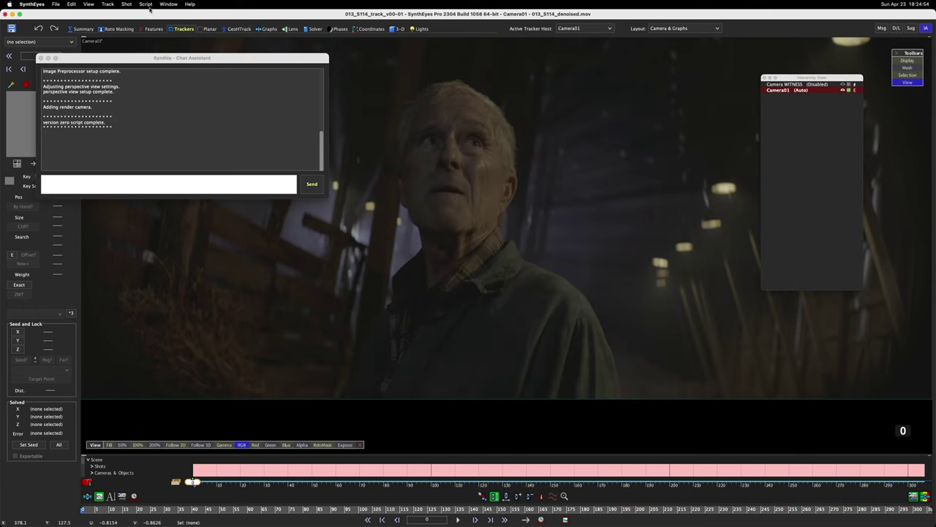
Reveal SynthEyes' system script folder in Finder and open its -TMMC- folder.
{"action": "left_click", "coordinate": [145, 4]}
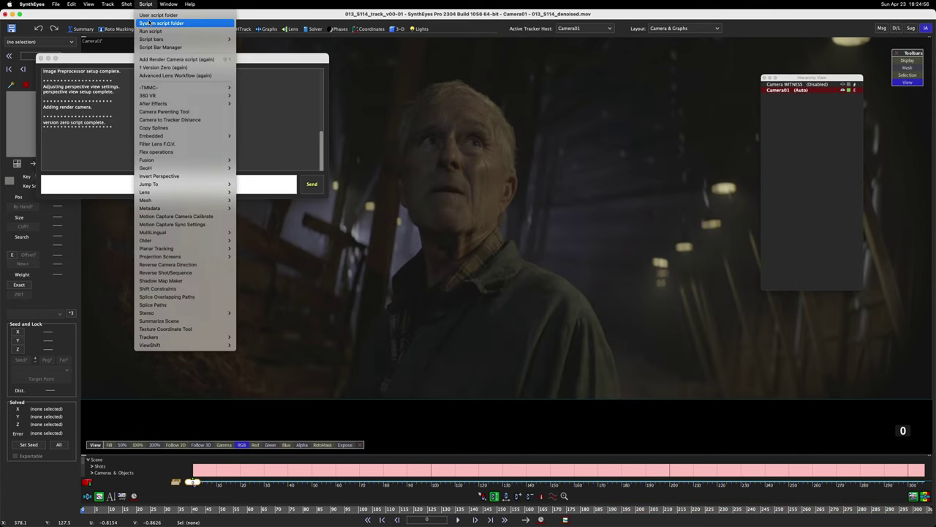
{"action": "left_click", "coordinate": [149, 23]}
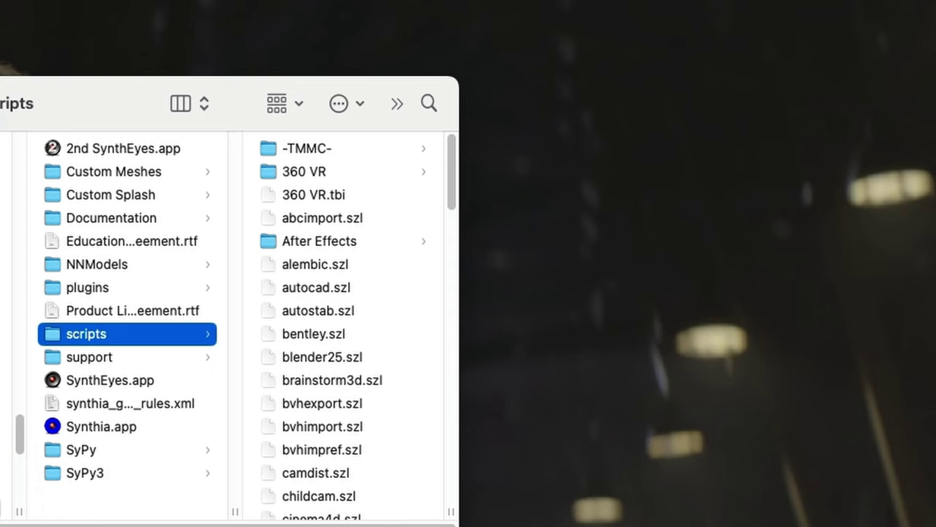
{"action": "left_click_drag", "start_coordinate": [92, 91], "coordinate": [226, 114]}
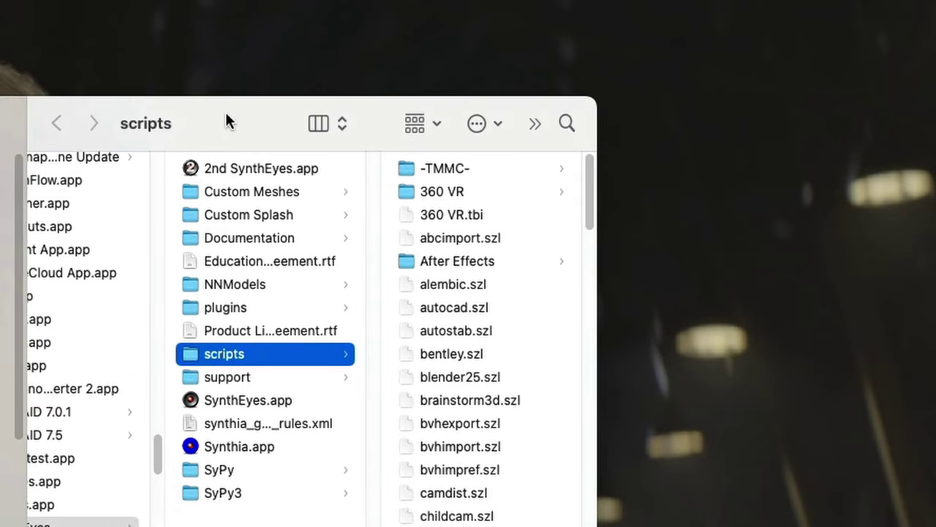
{"action": "left_click", "coordinate": [424, 168]}
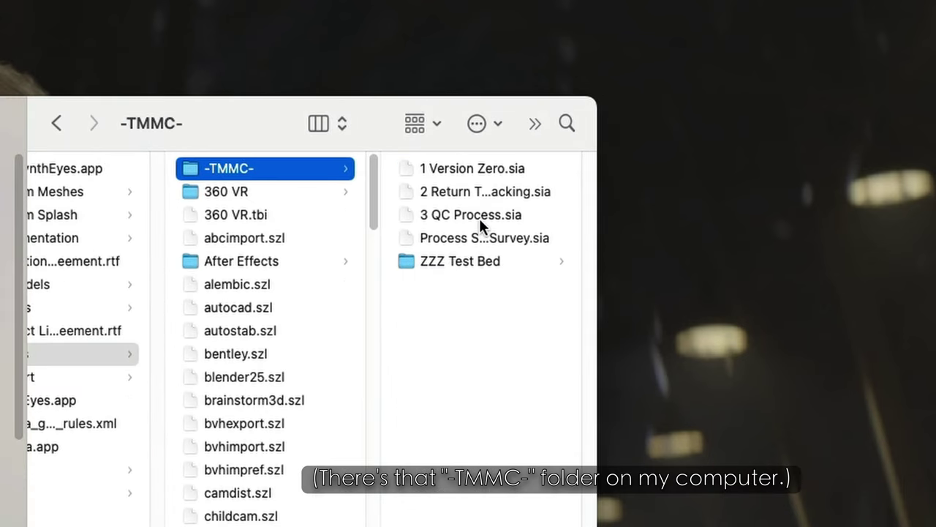
Open 1 Version Zero.sia in TextEdit to view its Synthia commands.
{"action": "left_click", "coordinate": [494, 170]}
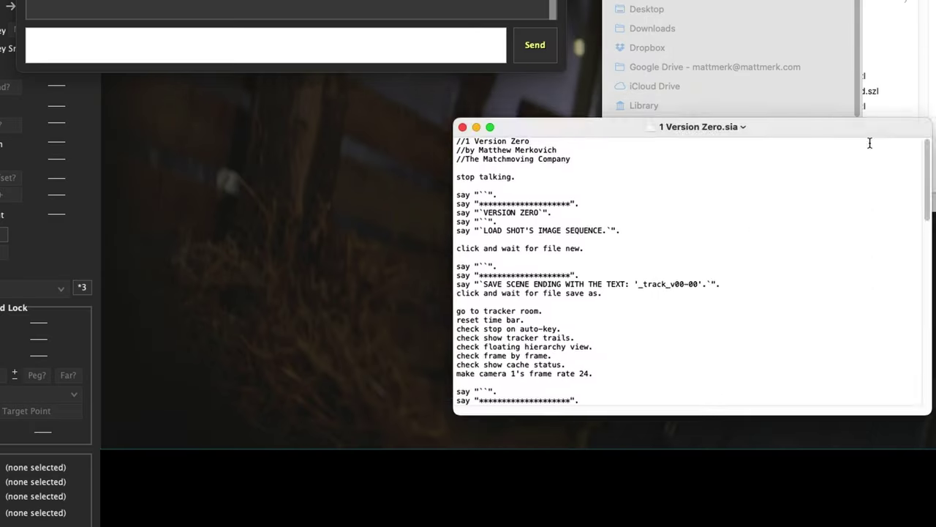
{"action": "left_click_drag", "start_coordinate": [867, 142], "coordinate": [504, 152]}
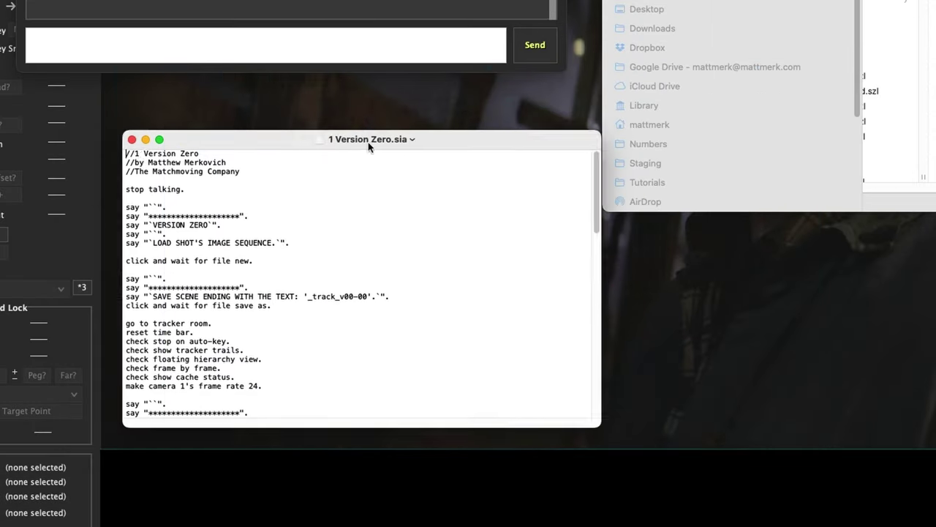
{"action": "left_click_drag", "start_coordinate": [369, 146], "coordinate": [385, 121]}
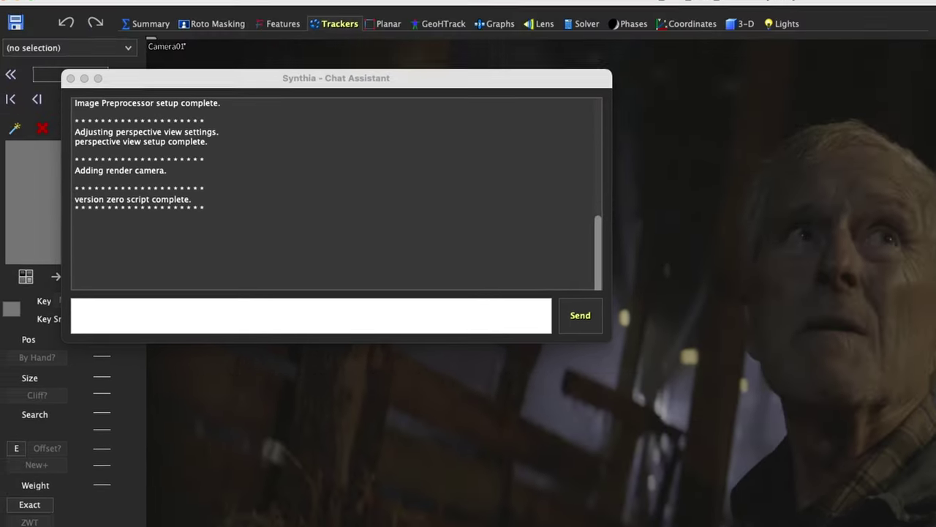
Compare the script with SynthEyes' Script and File menus and the viewer display options.
{"action": "left_click", "coordinate": [273, 9]}
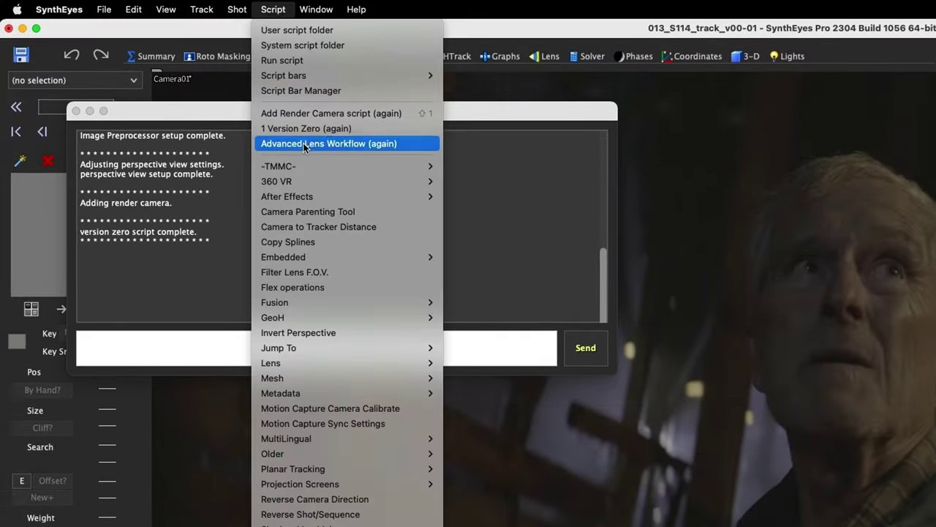
{"action": "mouse_move", "coordinate": [303, 166]}
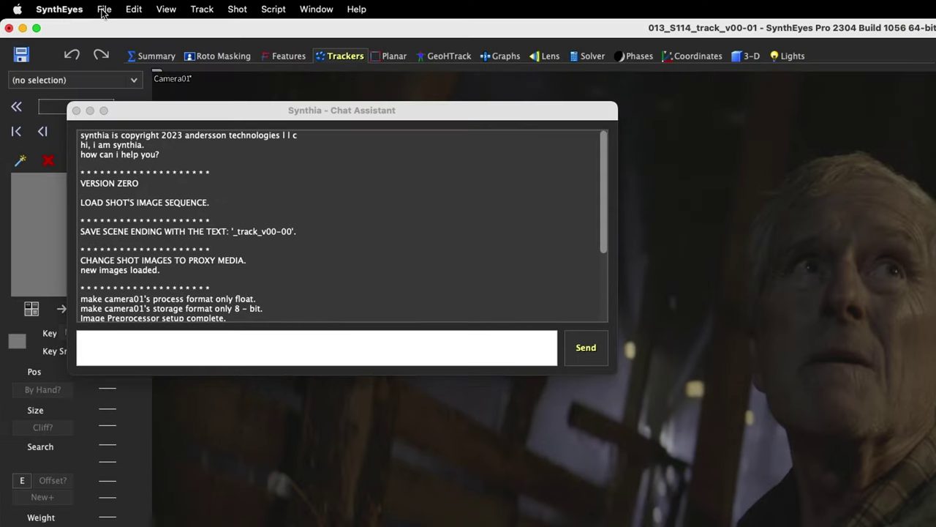
{"action": "left_click", "coordinate": [103, 9]}
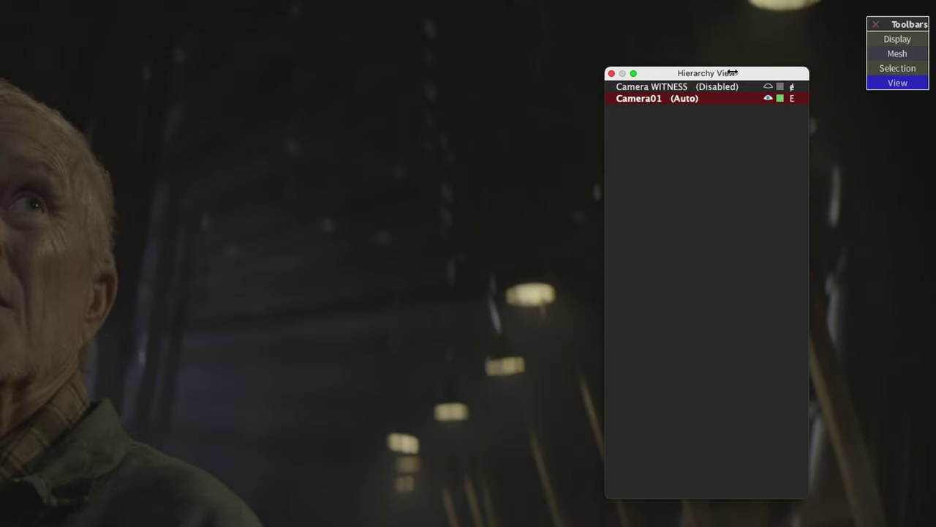
{"action": "right_click", "coordinate": [279, 168]}
{"action": "mouse_move", "coordinate": [344, 225]}
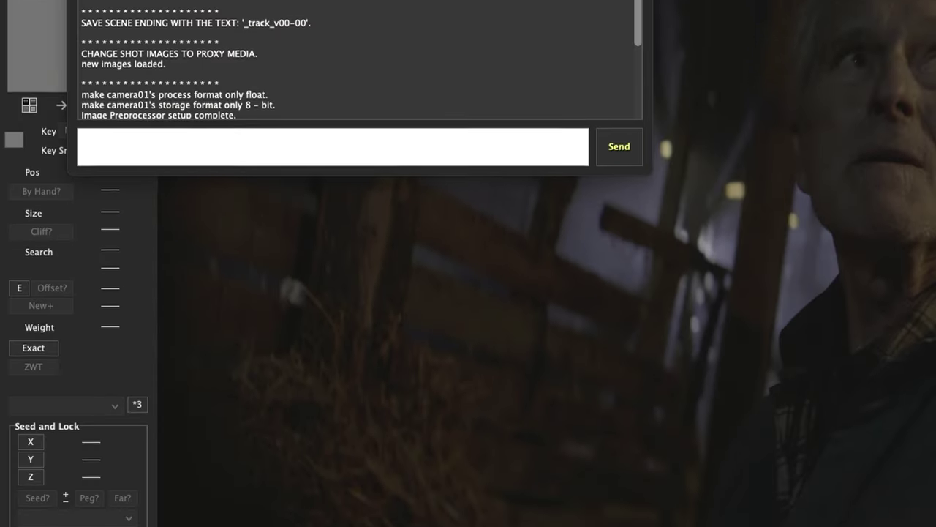
{"action": "left_click", "coordinate": [172, 9]}
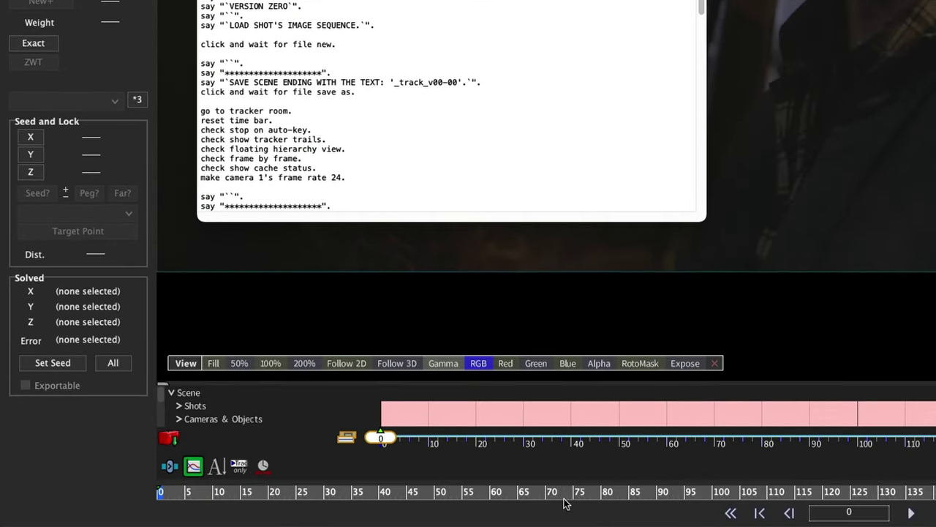
Show the time bar playback options and Shot image-changing commands while scrolling the script.
{"action": "right_click", "coordinate": [565, 496]}
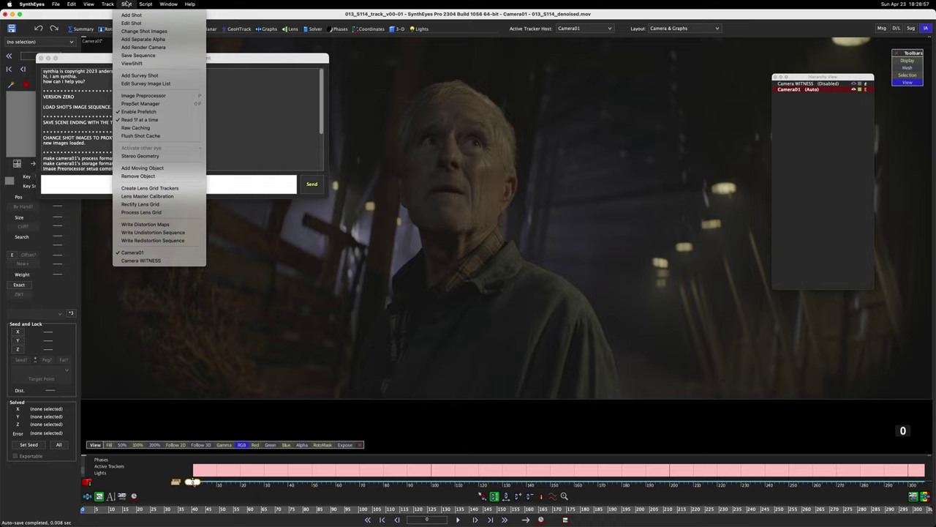
{"action": "left_click", "coordinate": [159, 23]}
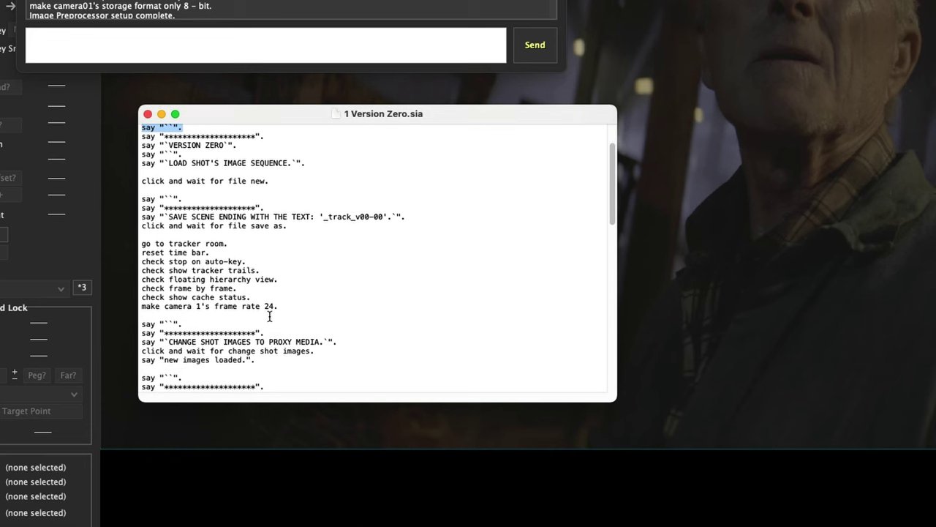
{"action": "scroll", "coordinate": [336, 347], "scroll_direction": "down", "scroll_amount": 1}
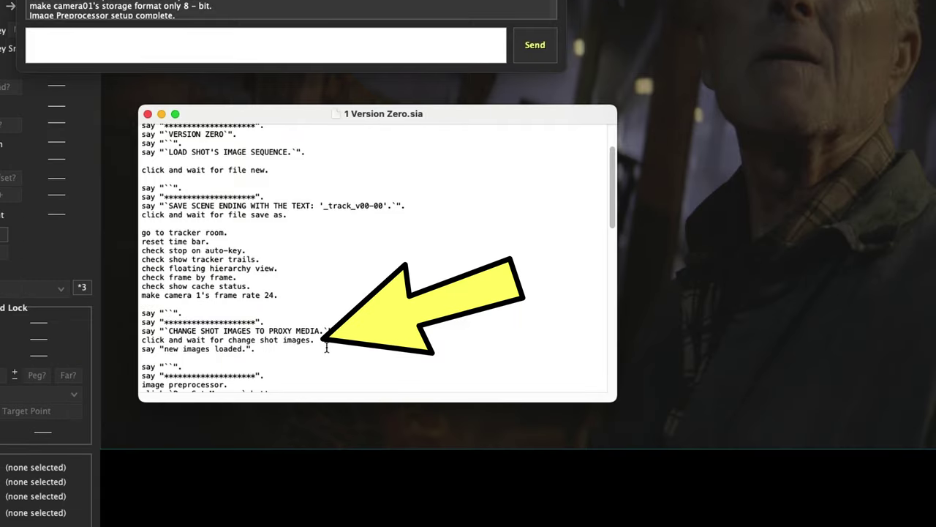
{"action": "scroll", "coordinate": [212, 353], "scroll_direction": "down", "scroll_amount": 4}
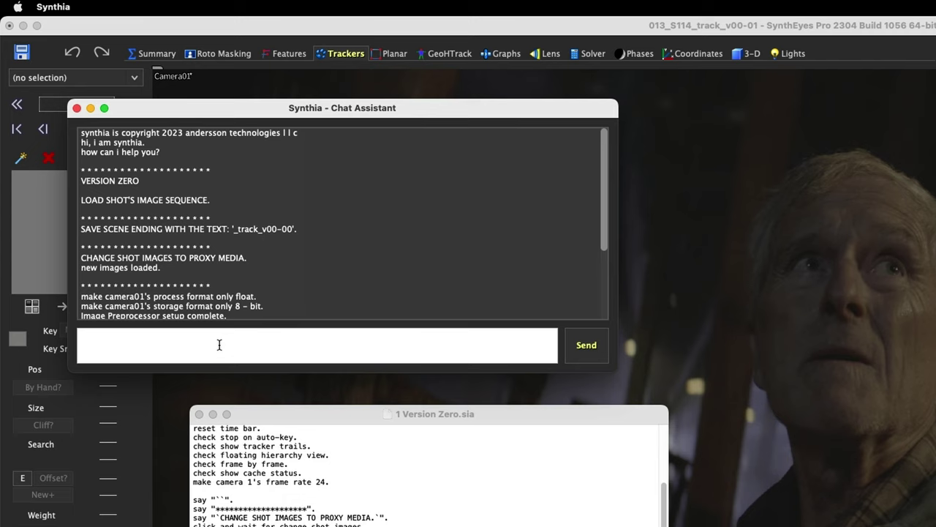
Ask Synthia for 'image preprocessor', inspect its PrepSet Manager, then close it.
{"action": "type", "text": "image preprocess"}
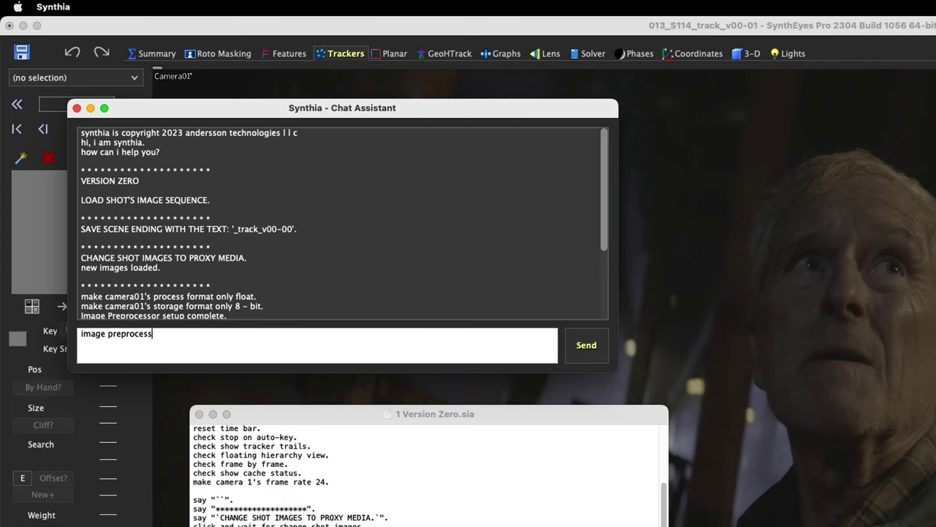
{"action": "type", "text": "or"}
{"action": "key", "text": "Return"}
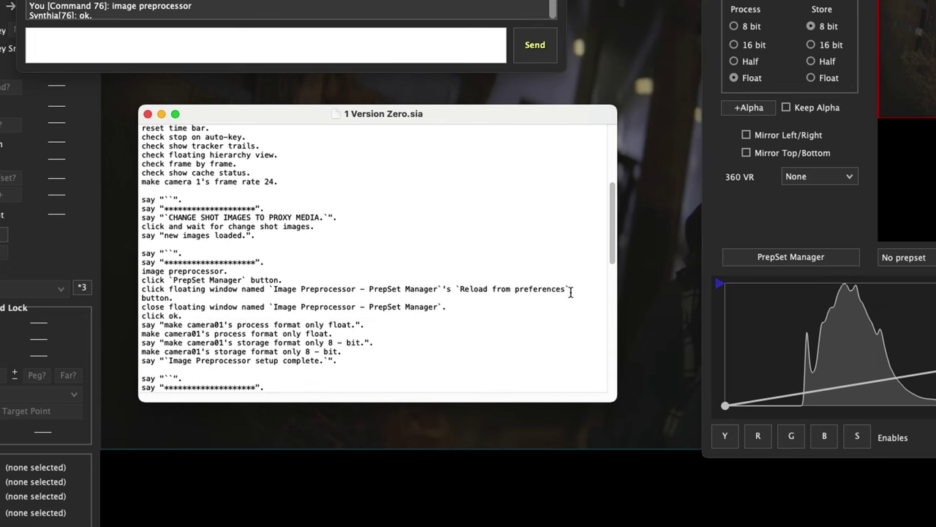
{"action": "left_click", "coordinate": [831, 262]}
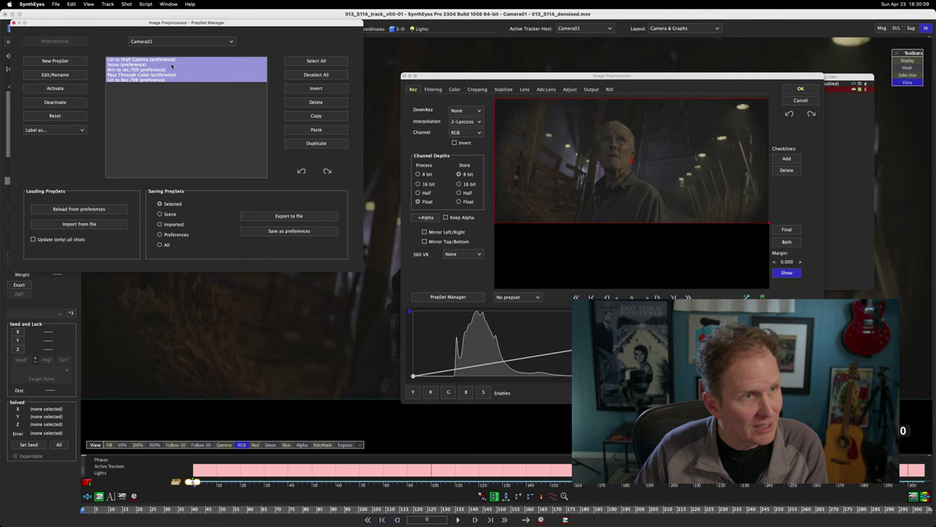
{"action": "left_click_drag", "start_coordinate": [172, 22], "coordinate": [503, 80]}
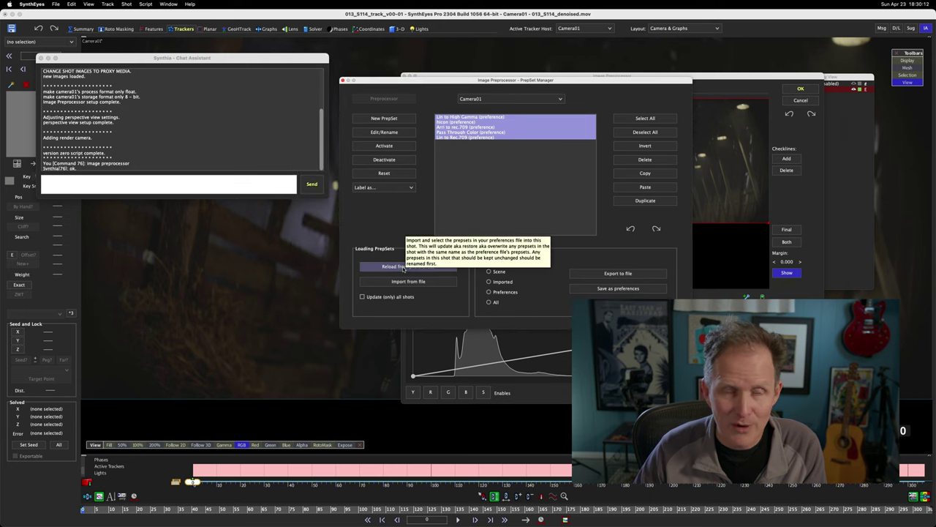
{"action": "left_click", "coordinate": [706, 94]}
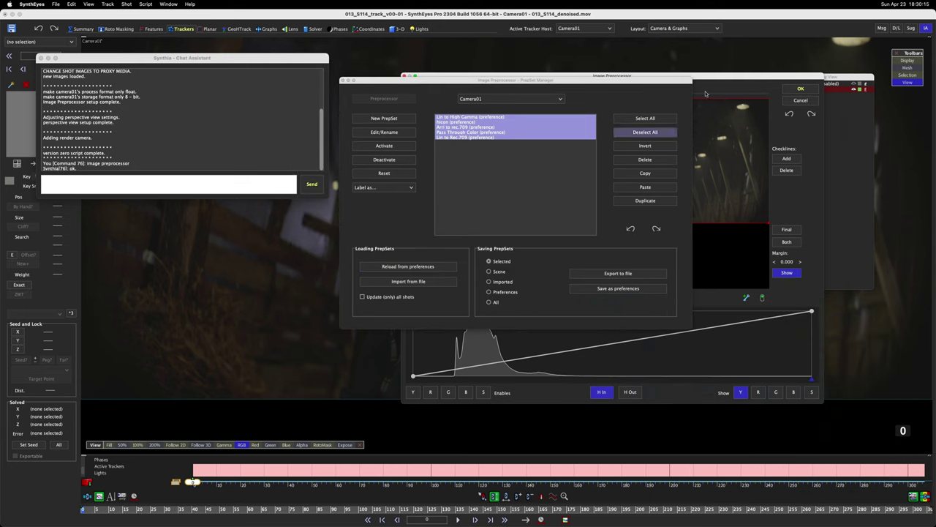
{"action": "left_click", "coordinate": [344, 80]}
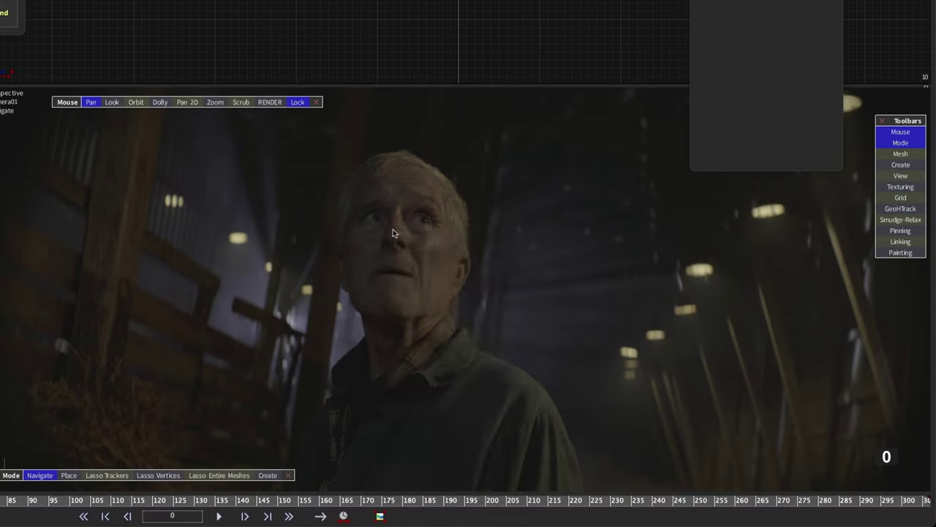
Browse the perspective view's right-click options, then open its View display toggles panel.
{"action": "right_click", "coordinate": [391, 231]}
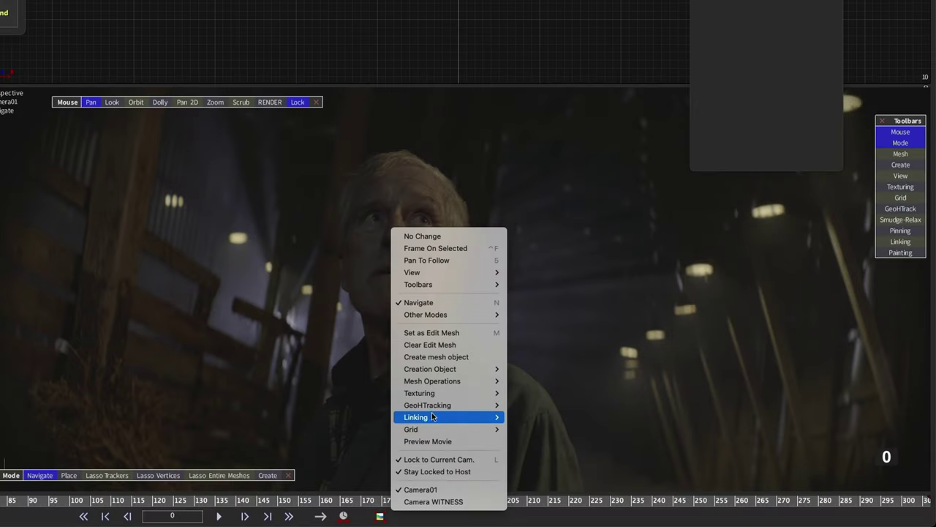
{"action": "mouse_move", "coordinate": [454, 273]}
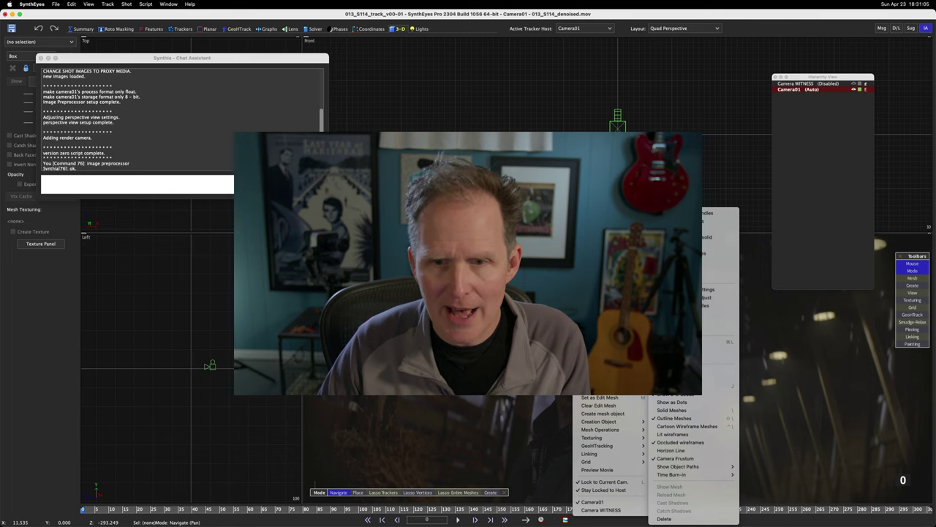
{"action": "key", "text": "Escape"}
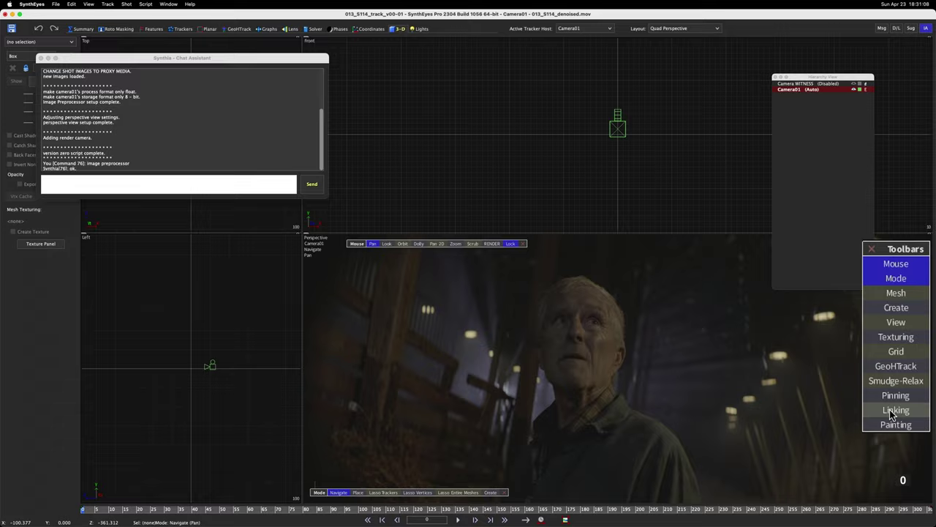
{"action": "left_click", "coordinate": [896, 322]}
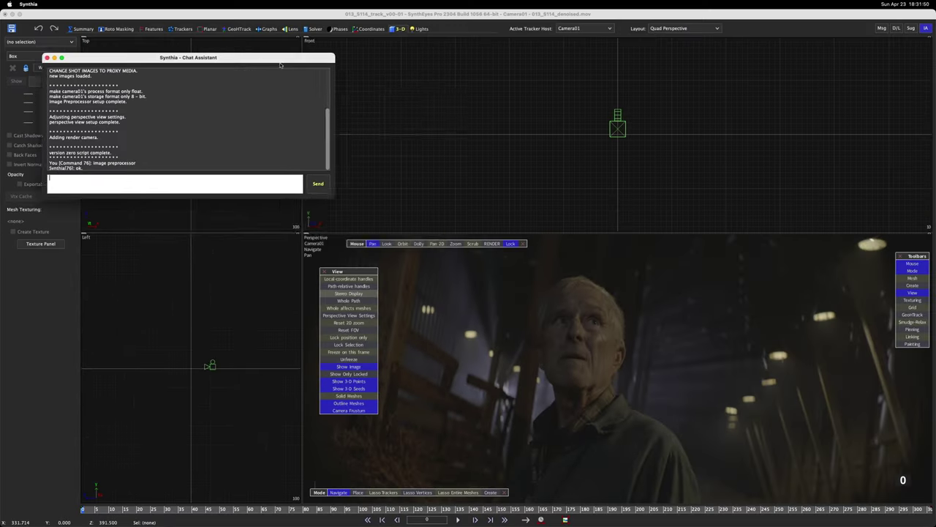
Make Camera WITNESS the active camera and scroll the script to its final save commands.
{"action": "left_click_drag", "start_coordinate": [248, 57], "coordinate": [380, 268]}
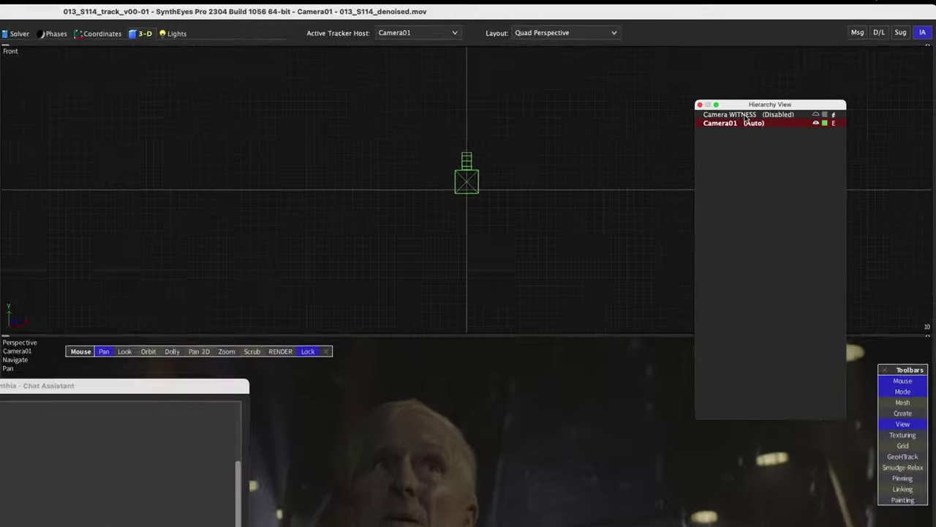
{"action": "left_click", "coordinate": [745, 115]}
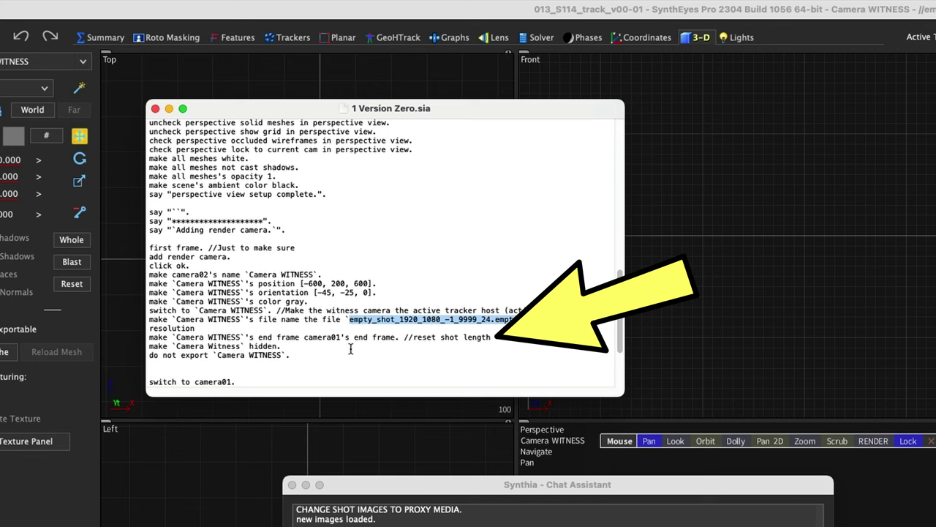
{"action": "scroll", "coordinate": [421, 357], "scroll_direction": "down", "scroll_amount": 4}
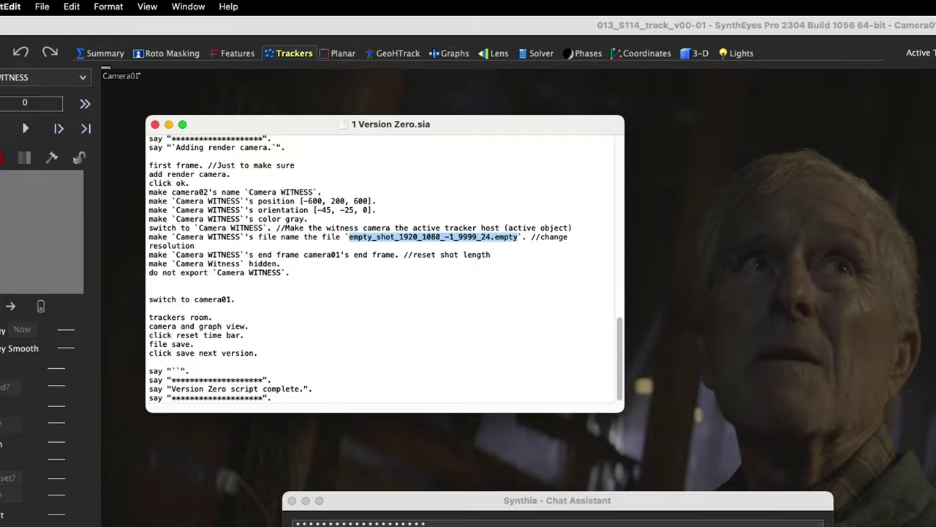
Bring SynthEyes in front of the script and scroll the Synthia log to 'version zero script complete'.
{"action": "left_click", "coordinate": [771, 31]}
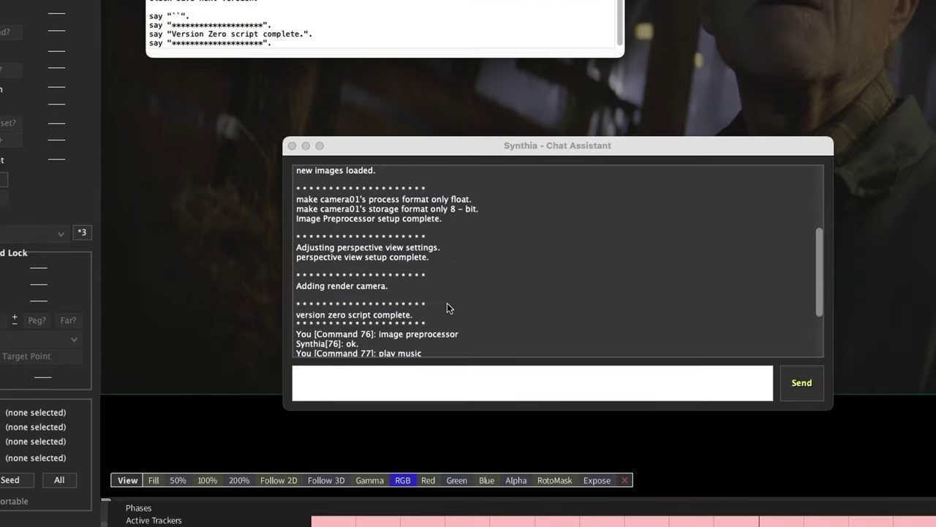
{"action": "scroll", "coordinate": [447, 303], "scroll_direction": "down", "scroll_amount": 3}
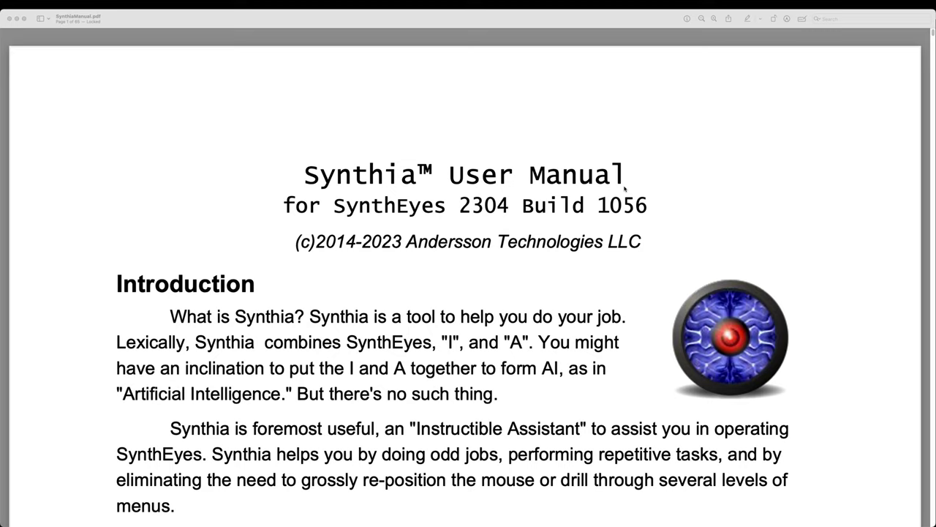
{"action": "scroll", "coordinate": [624, 189], "scroll_direction": "down", "scroll_amount": 3}
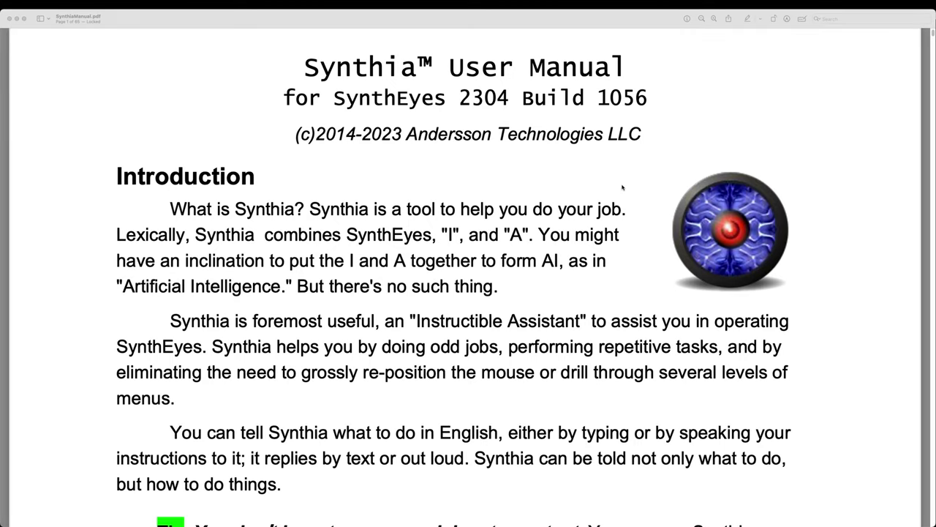
{"action": "scroll", "coordinate": [622, 187], "scroll_direction": "down", "scroll_amount": 2}
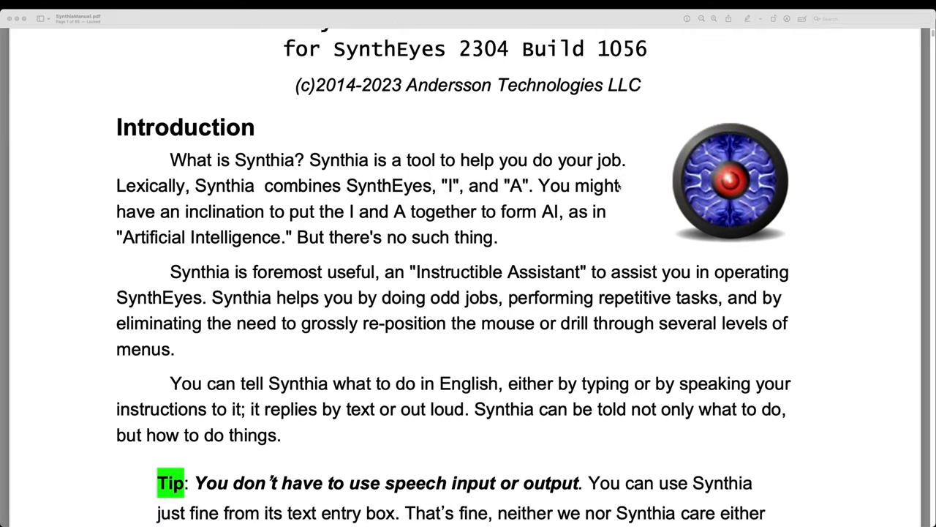
{"action": "scroll", "coordinate": [617, 185], "scroll_direction": "down", "scroll_amount": 2}
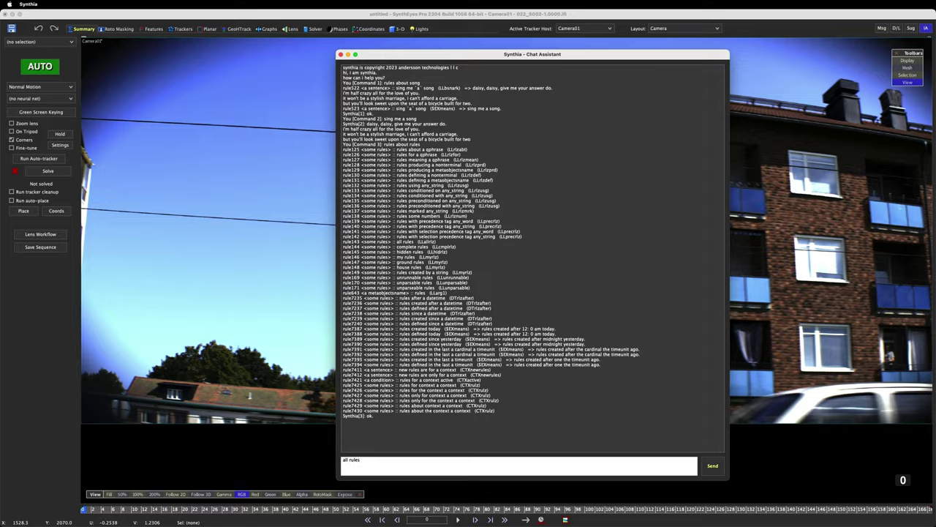
Send 'all rules' to Synthia and scroll the log down to the menu command rules.
{"action": "key", "text": "Return"}
{"action": "scroll", "coordinate": [532, 256], "scroll_direction": "down", "scroll_amount": 15}
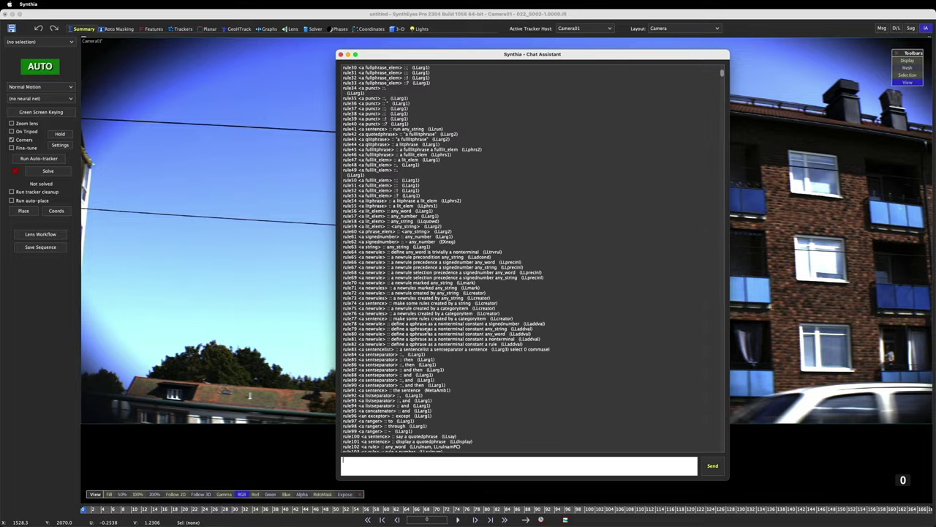
{"action": "scroll", "coordinate": [531, 256], "scroll_direction": "down", "scroll_amount": 10}
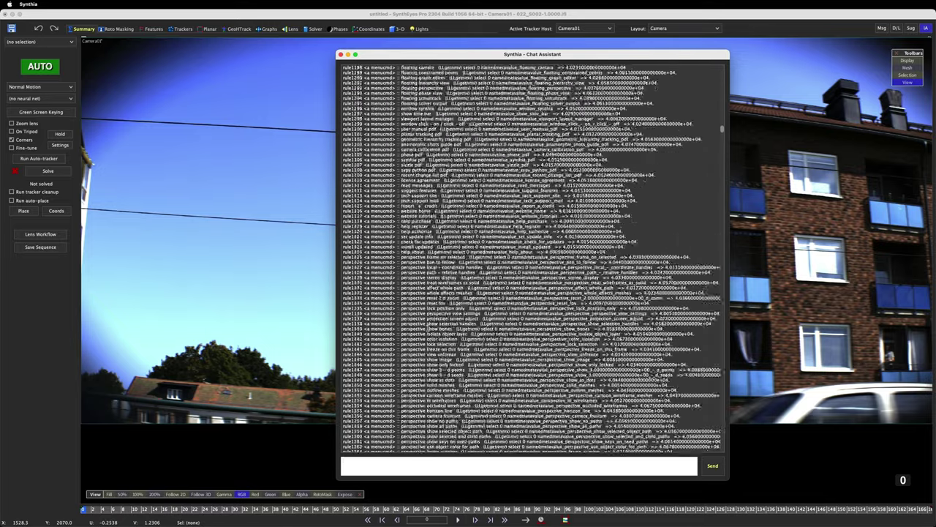